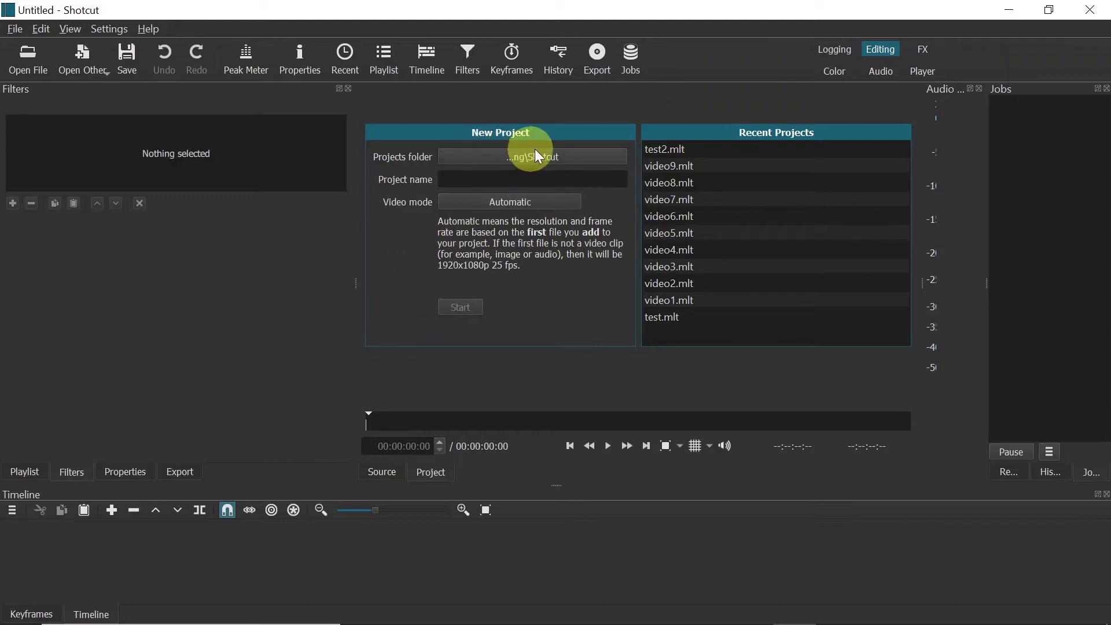
# Create a new project named video10 with the video mode set to Automatic.
pyautogui.click(453, 178)
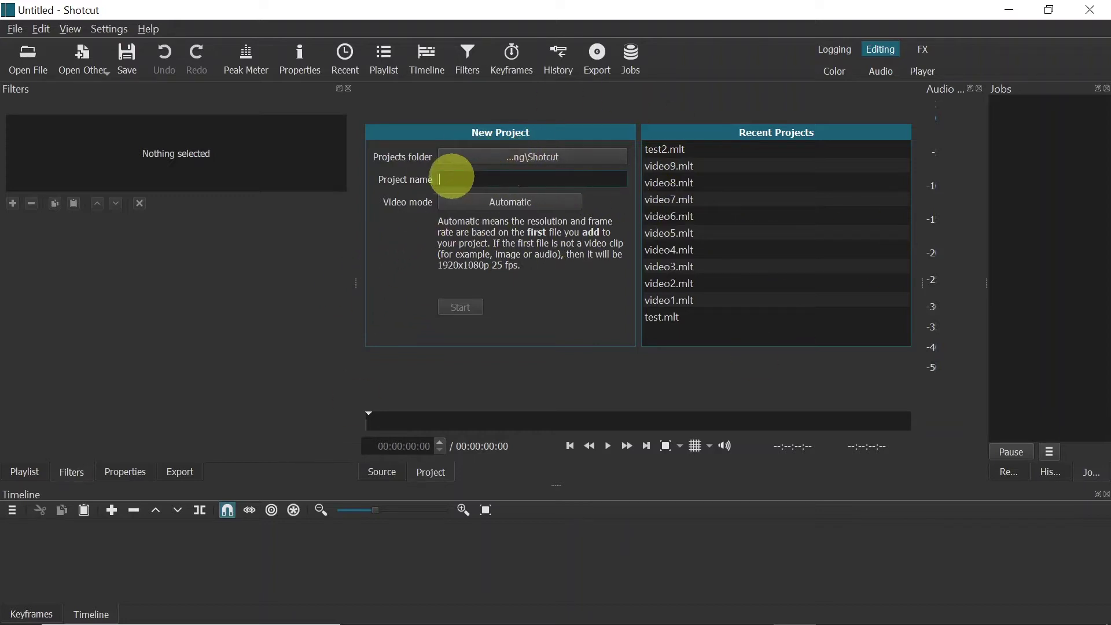
pyautogui.write('video10')
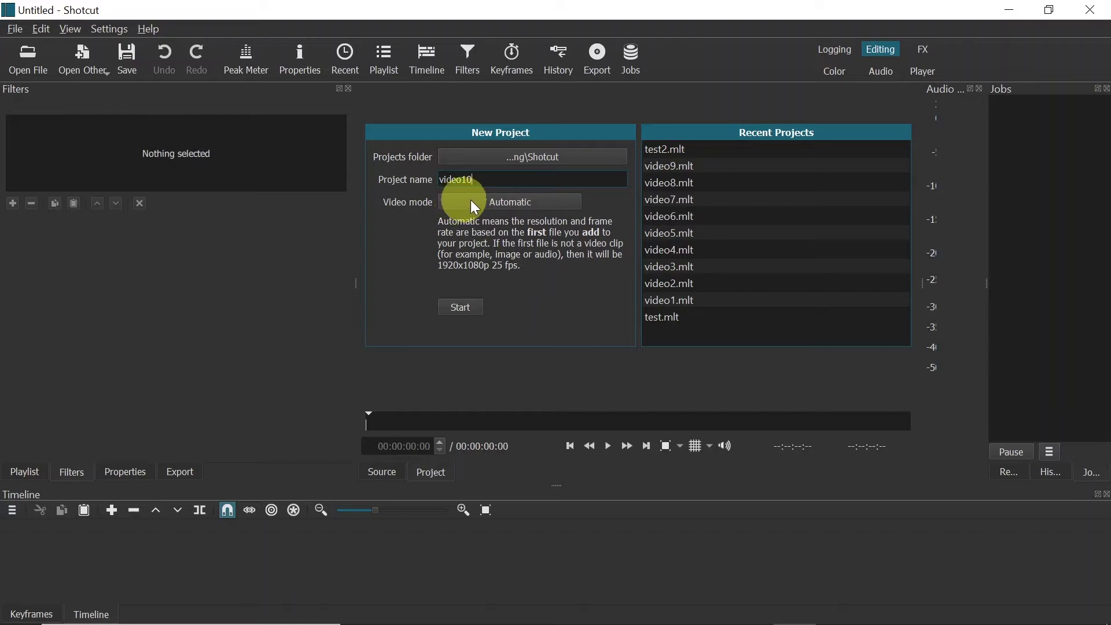
pyautogui.click(496, 199)
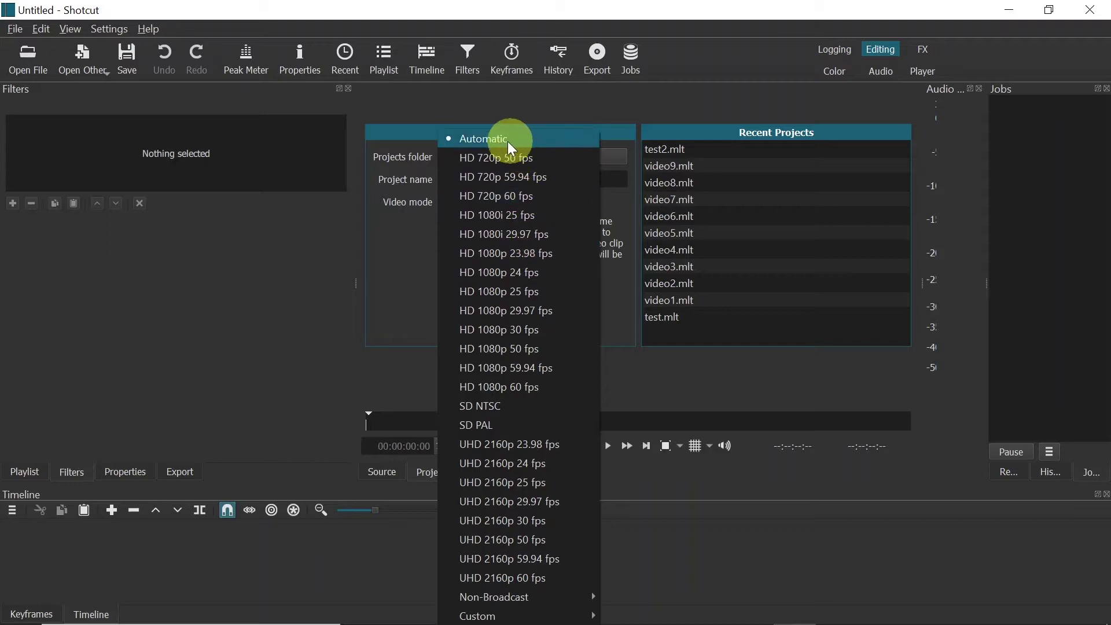
pyautogui.click(489, 139)
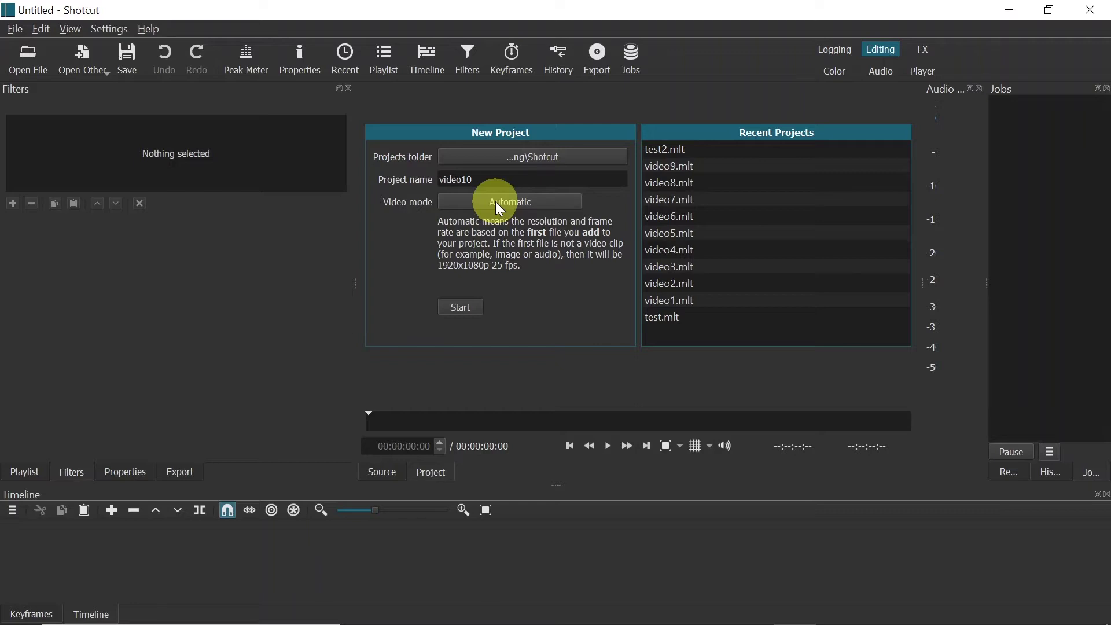
pyautogui.click(457, 304)
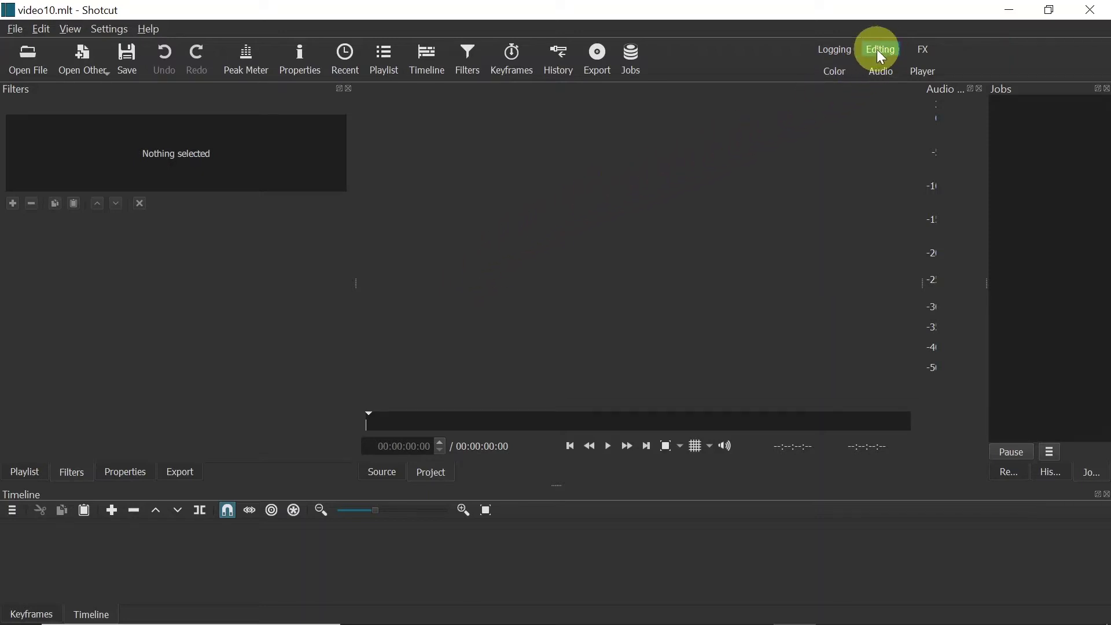
pyautogui.click(72, 27)
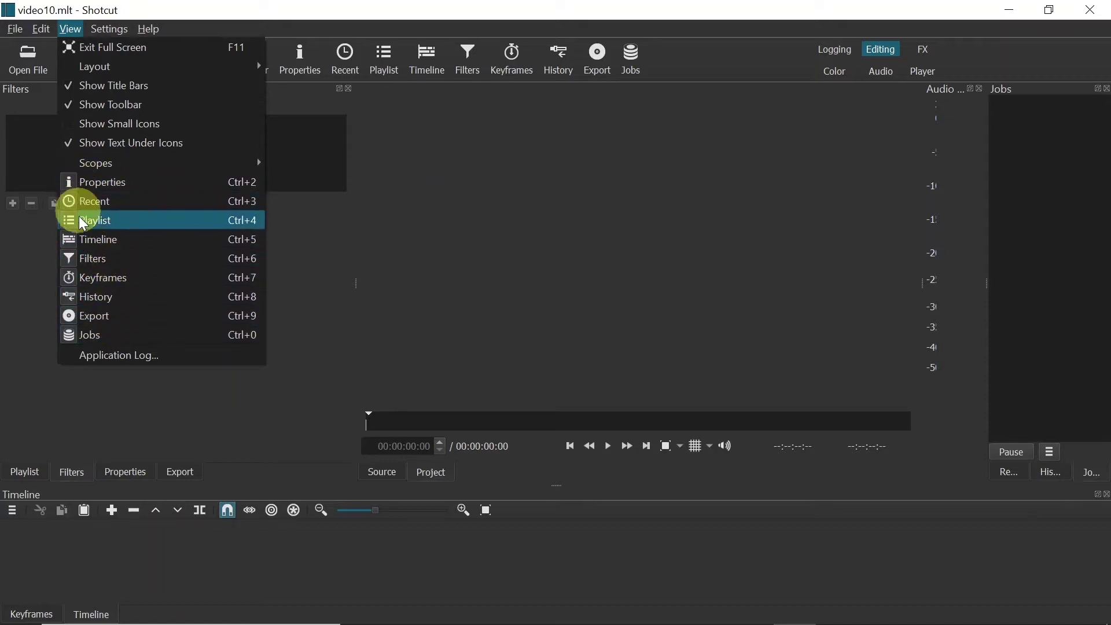
pyautogui.click(335, 250)
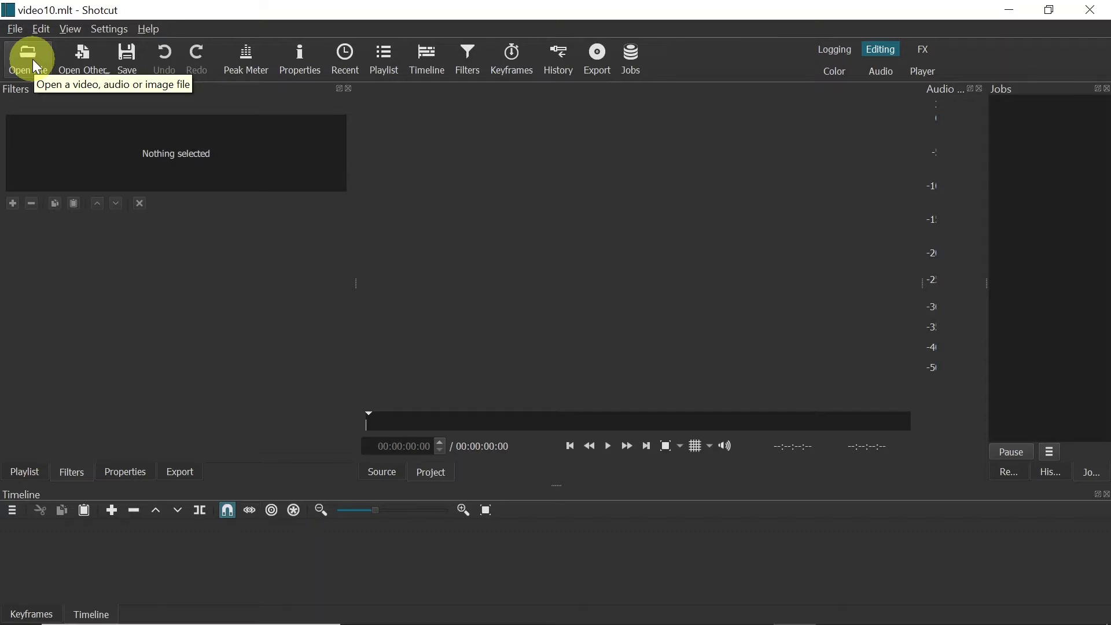
pyautogui.hotkey('alt', 'Tab')
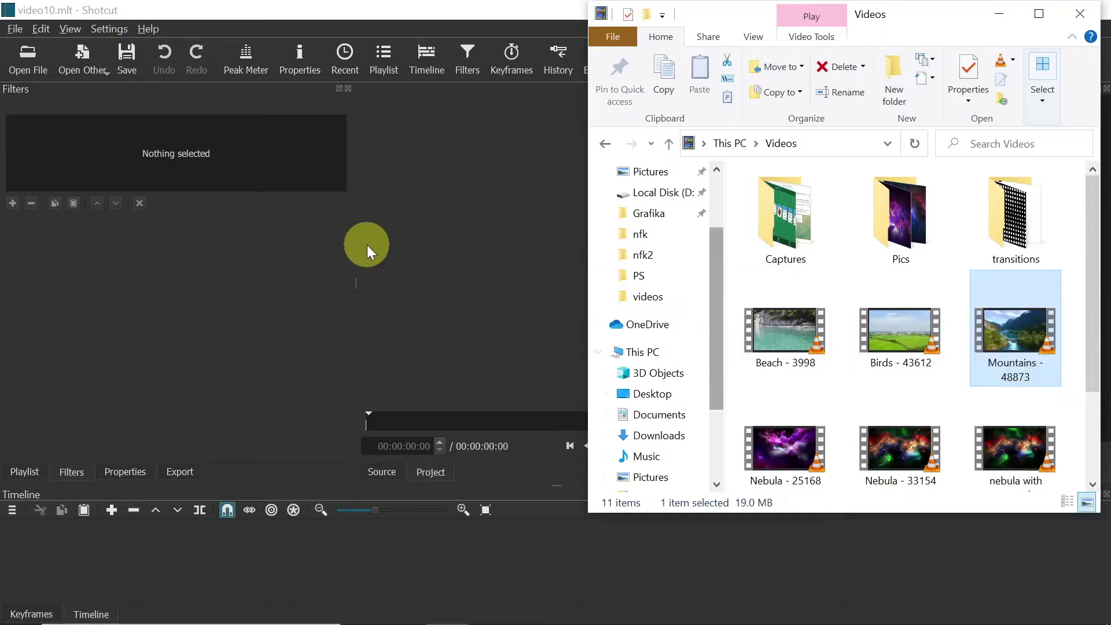
pyautogui.click(28, 469)
pyautogui.click(66, 472)
pyautogui.click(123, 470)
pyautogui.click(25, 471)
pyautogui.click(69, 475)
# Add the Mountains - 48873 video from the Videos folder to the playlist and place it at the start of the timeline.
pyautogui.click(26, 474)
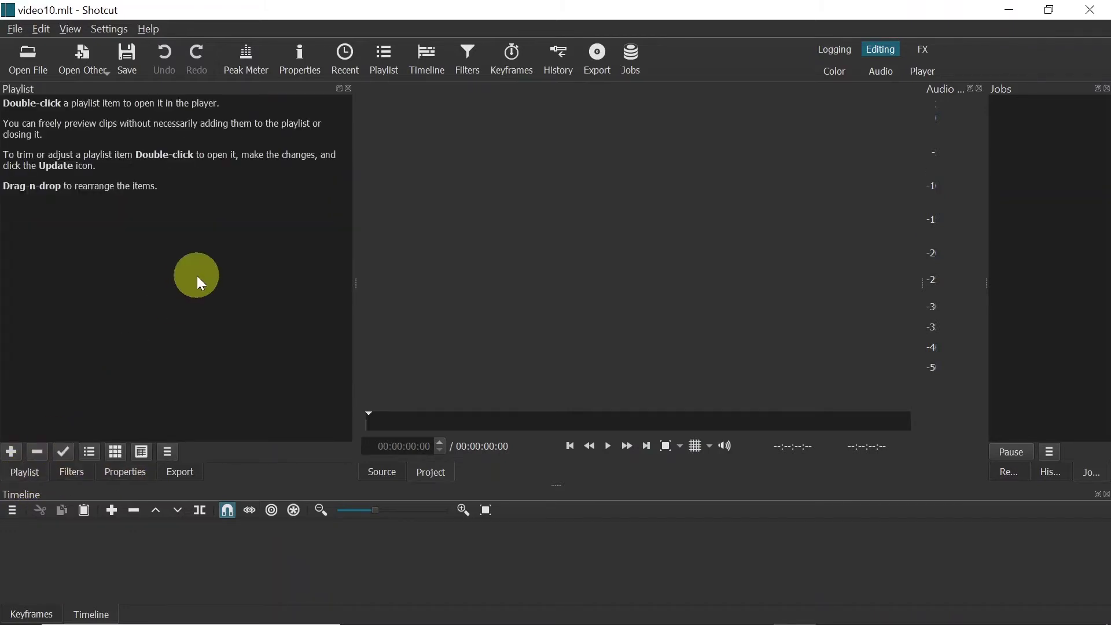
pyautogui.hotkey('alt', 'Tab')
pyautogui.moveTo(1016, 333); pyautogui.dragTo(144, 197)
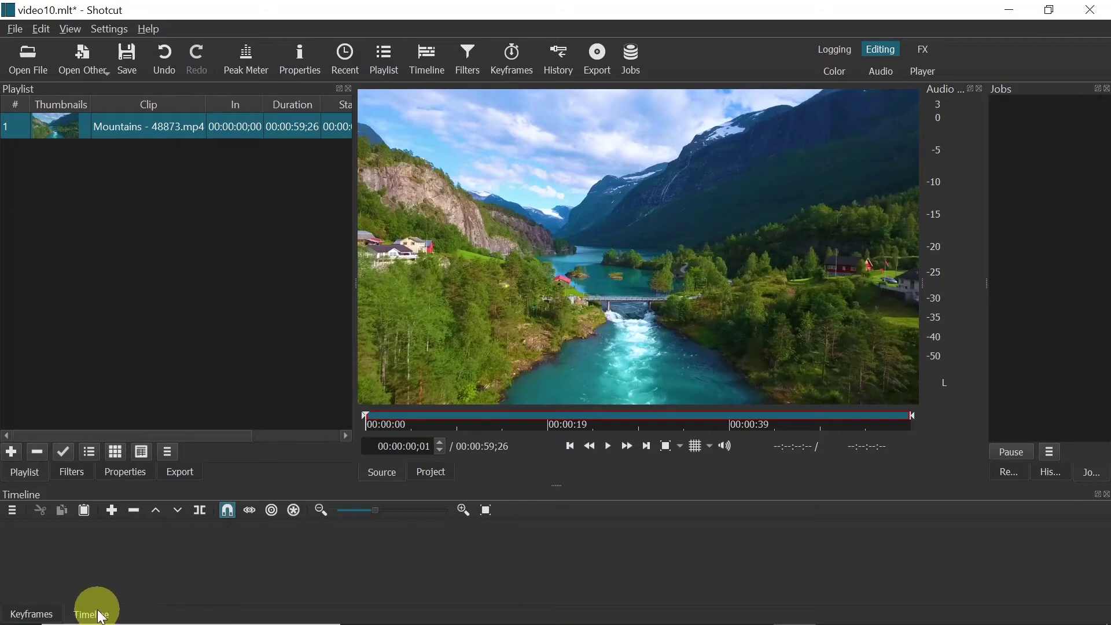
pyautogui.moveTo(162, 129); pyautogui.dragTo(177, 555)
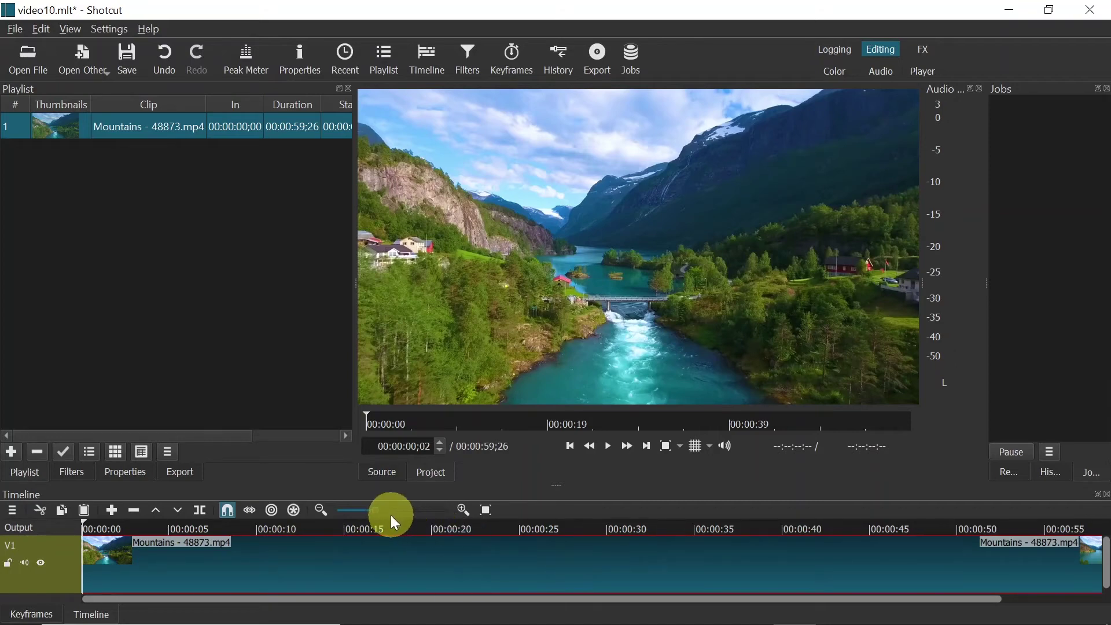
# Shorten the Mountains clip from its end to 00:00:22;16 on the V1 track.
pyautogui.moveTo(370, 510); pyautogui.dragTo(391, 508)
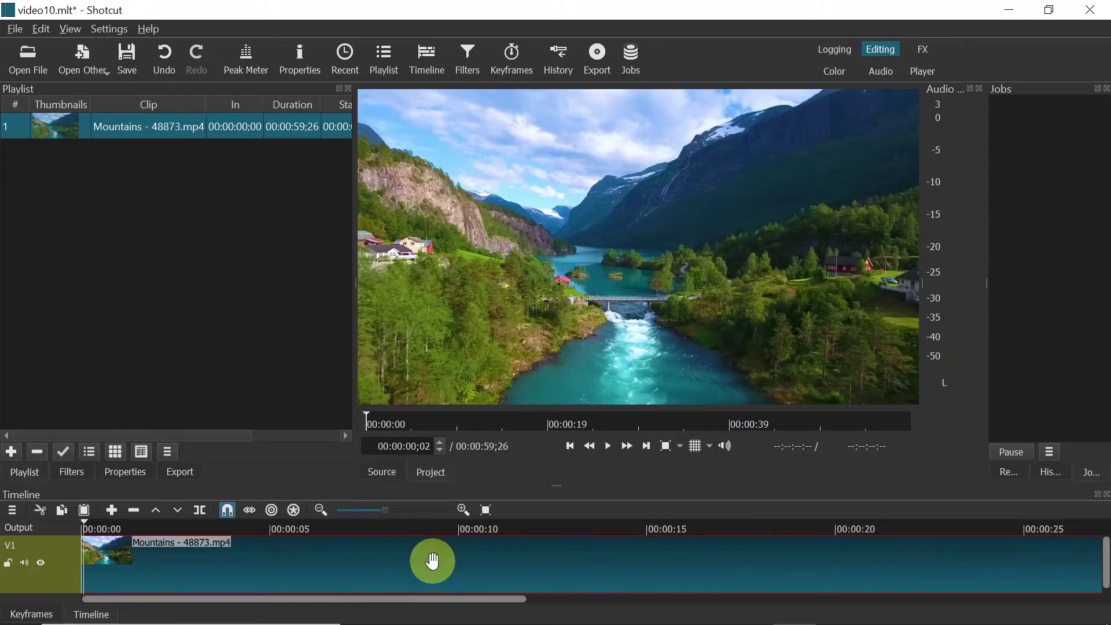
pyautogui.scroll(-4, 433, 561)
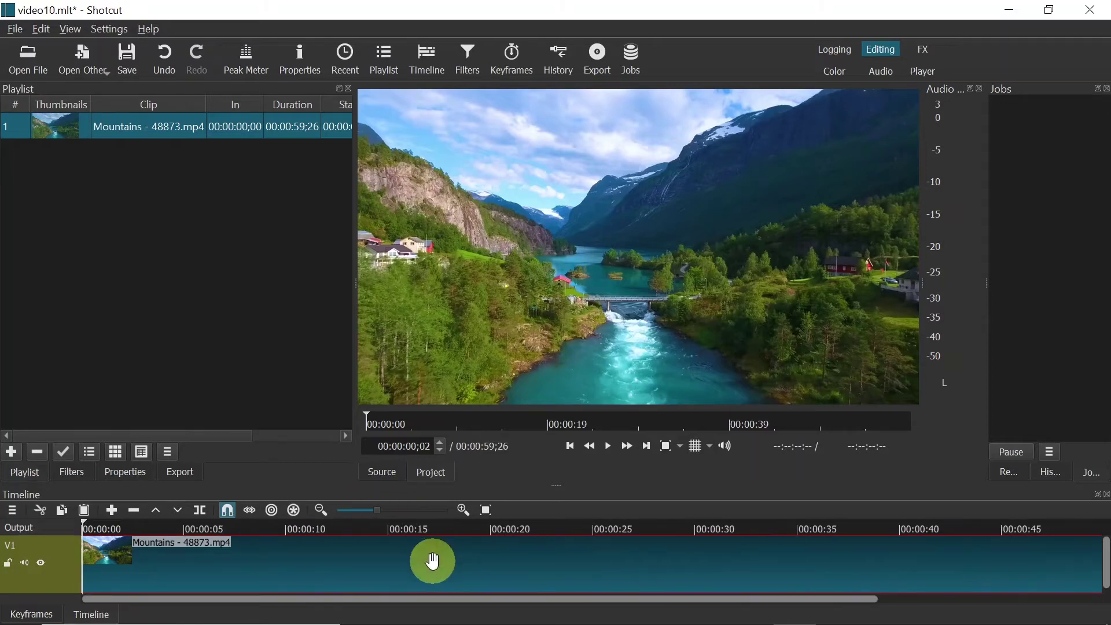
pyautogui.scroll(-4, 433, 561)
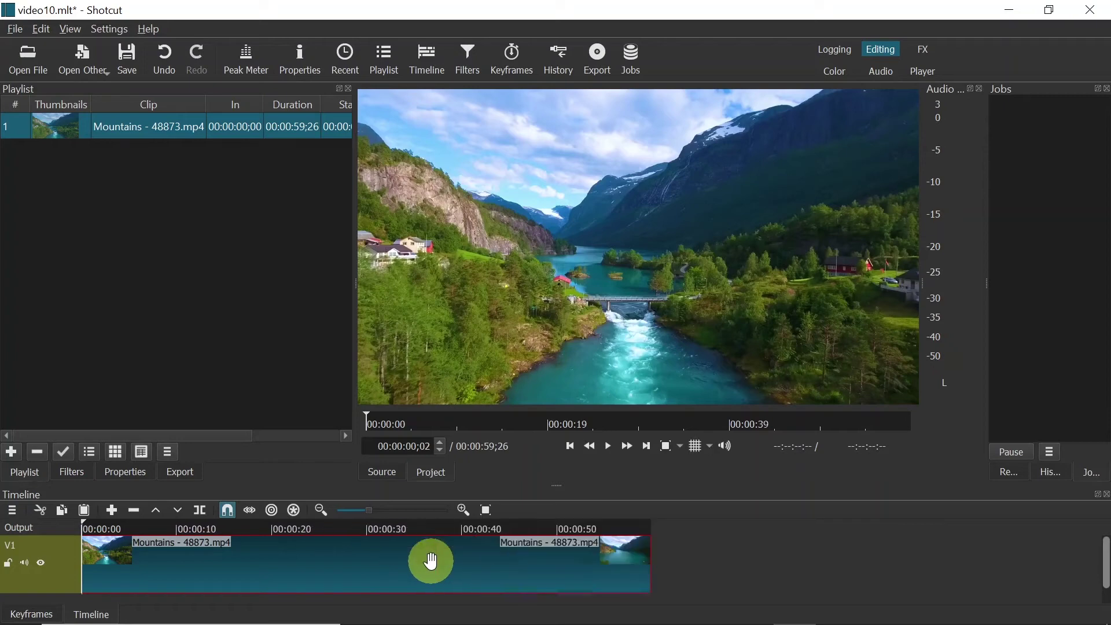
pyautogui.scroll(3, 431, 561)
pyautogui.scroll(-1, 428, 560)
pyautogui.scroll(1, 428, 560)
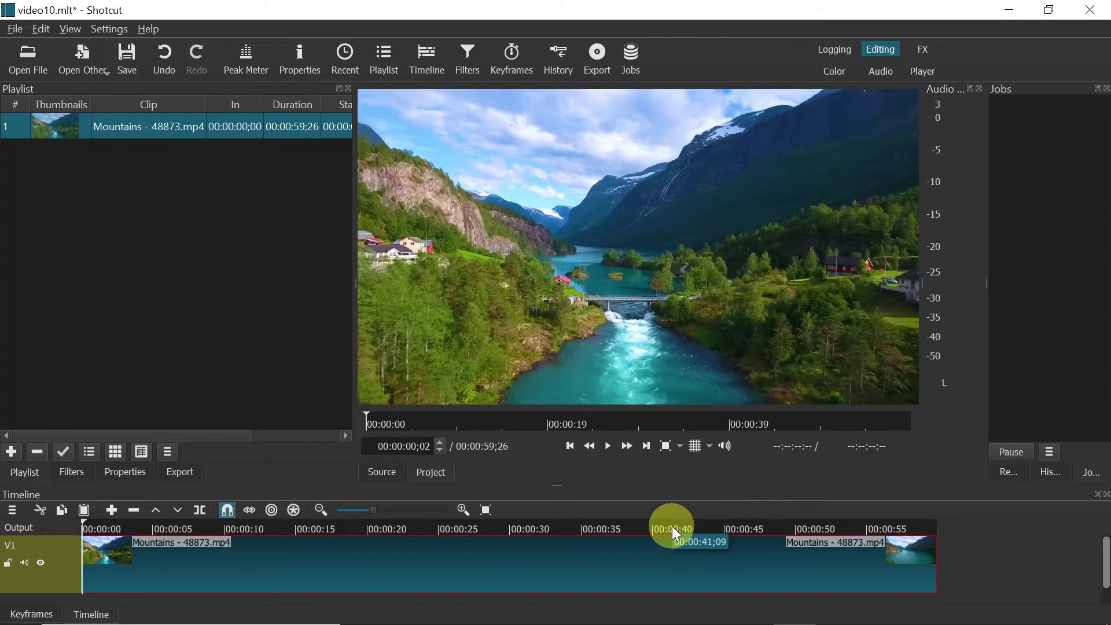
pyautogui.moveTo(934, 559)
pyautogui.mouseDown()
pyautogui.moveTo(778, 530)
pyautogui.moveTo(879, 537)
pyautogui.moveTo(935, 566)
pyautogui.mouseUp()
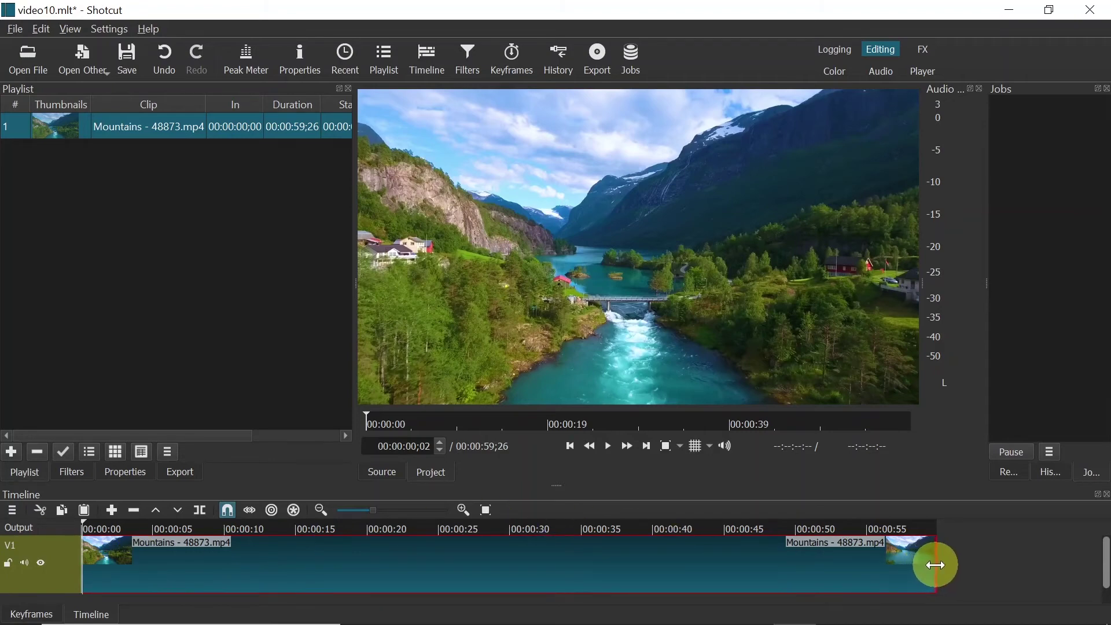
pyautogui.moveTo(935, 566); pyautogui.dragTo(390, 578)
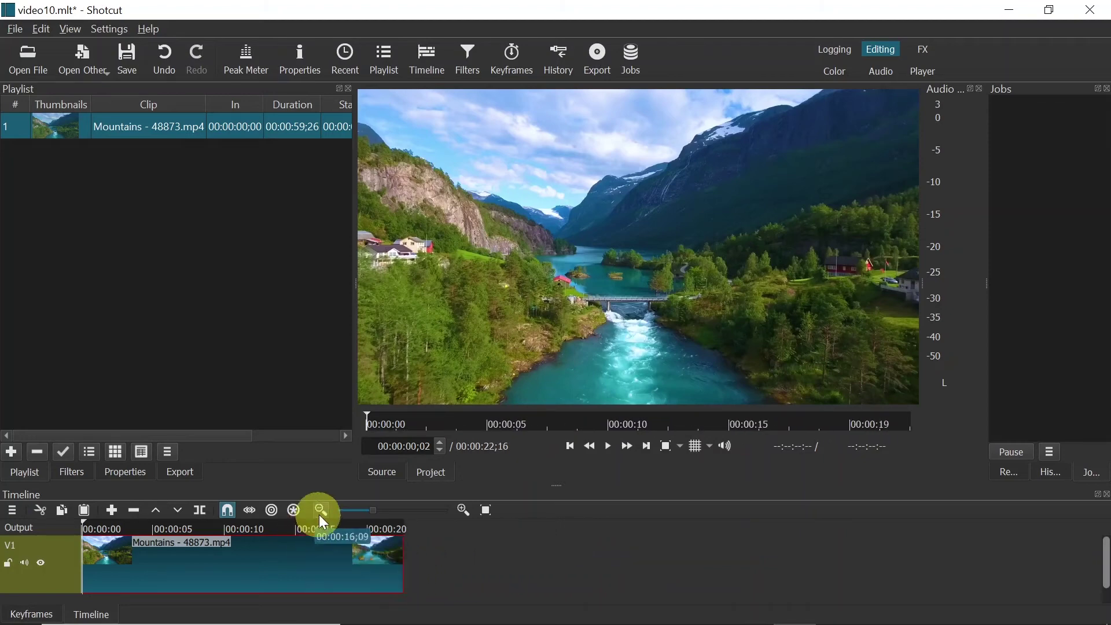
# Extend the clip's end to 00:00:48;01 and trim it back to the playhead at about 00:00:38;07.
pyautogui.moveTo(325, 529); pyautogui.dragTo(768, 519)
pyautogui.moveTo(400, 521); pyautogui.dragTo(633, 492)
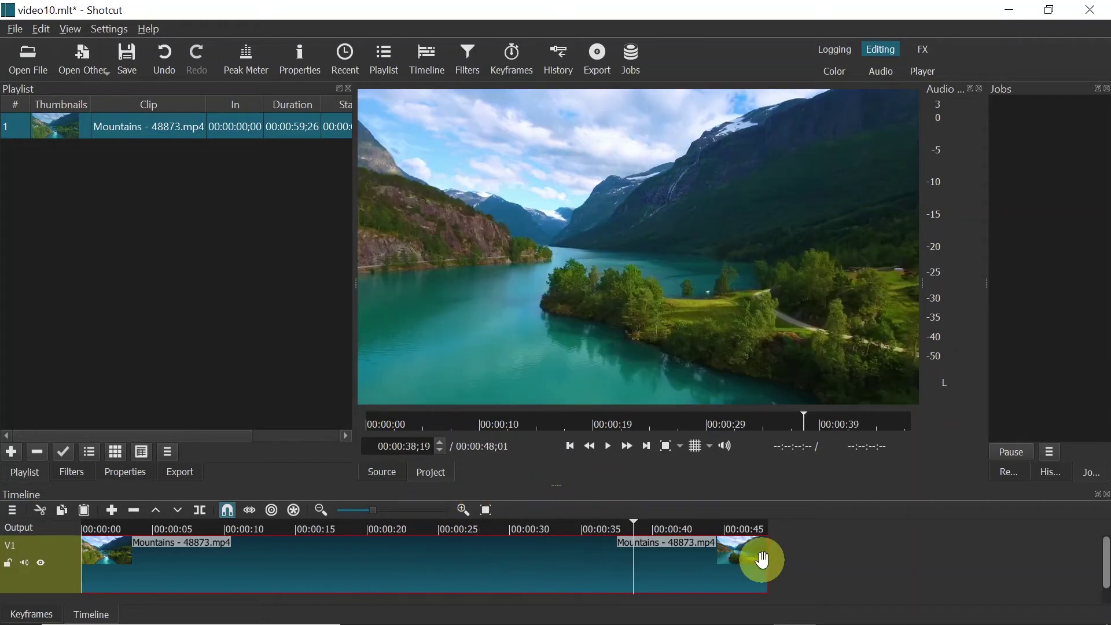
pyautogui.moveTo(767, 560); pyautogui.dragTo(622, 567)
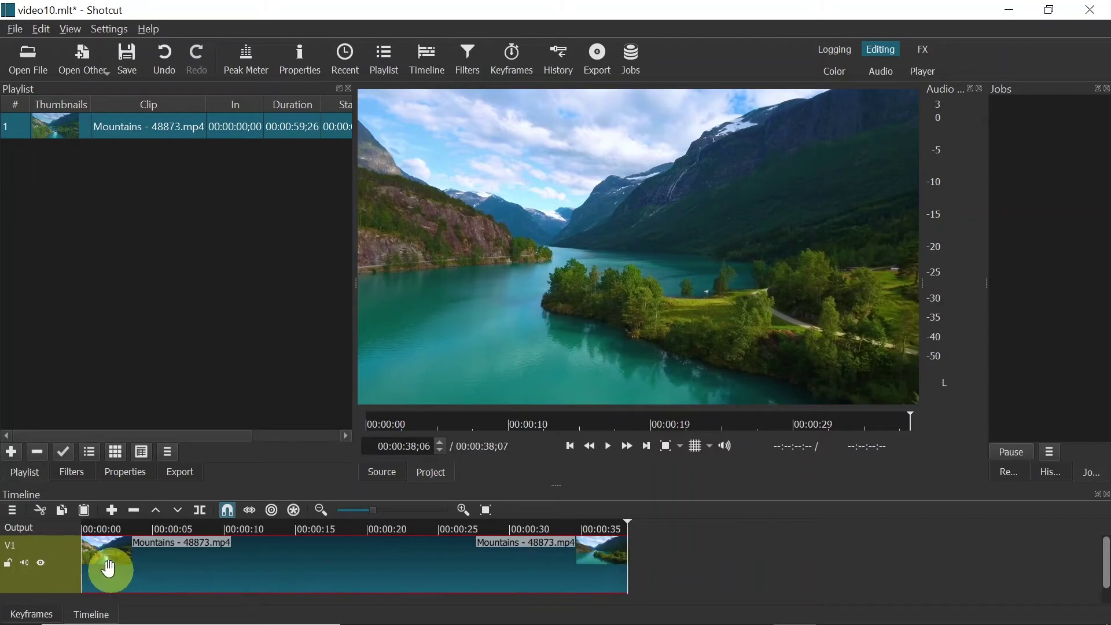
# Shorten the clip from its beginning to a length of 00:00:32;15 and extend its end to 00:00:53;09.
pyautogui.moveTo(109, 565); pyautogui.dragTo(265, 573)
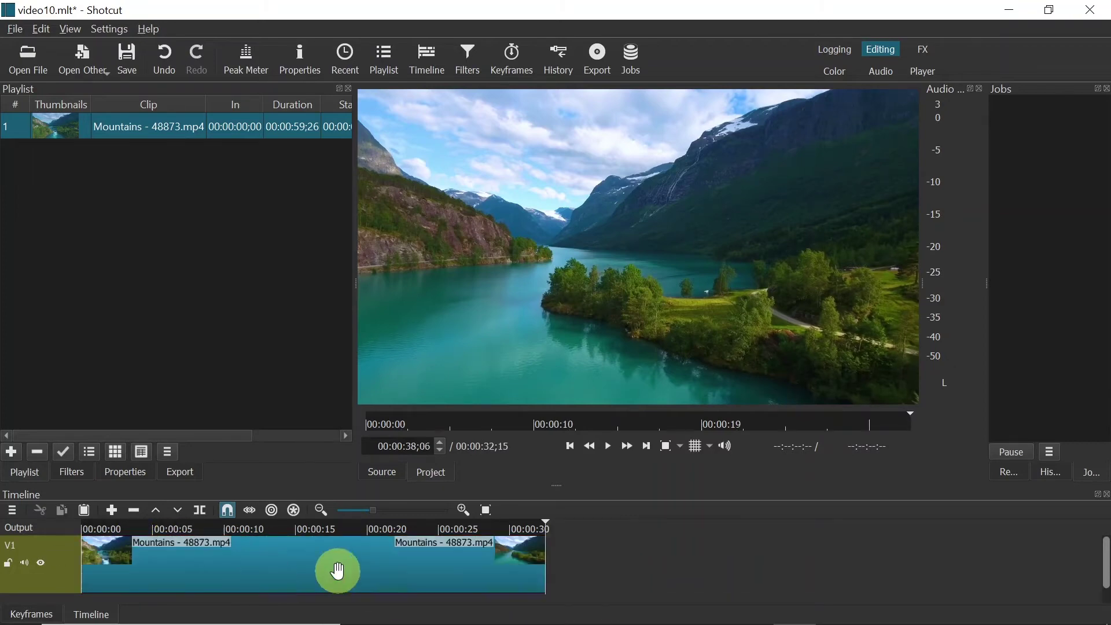
pyautogui.moveTo(544, 555); pyautogui.dragTo(943, 518)
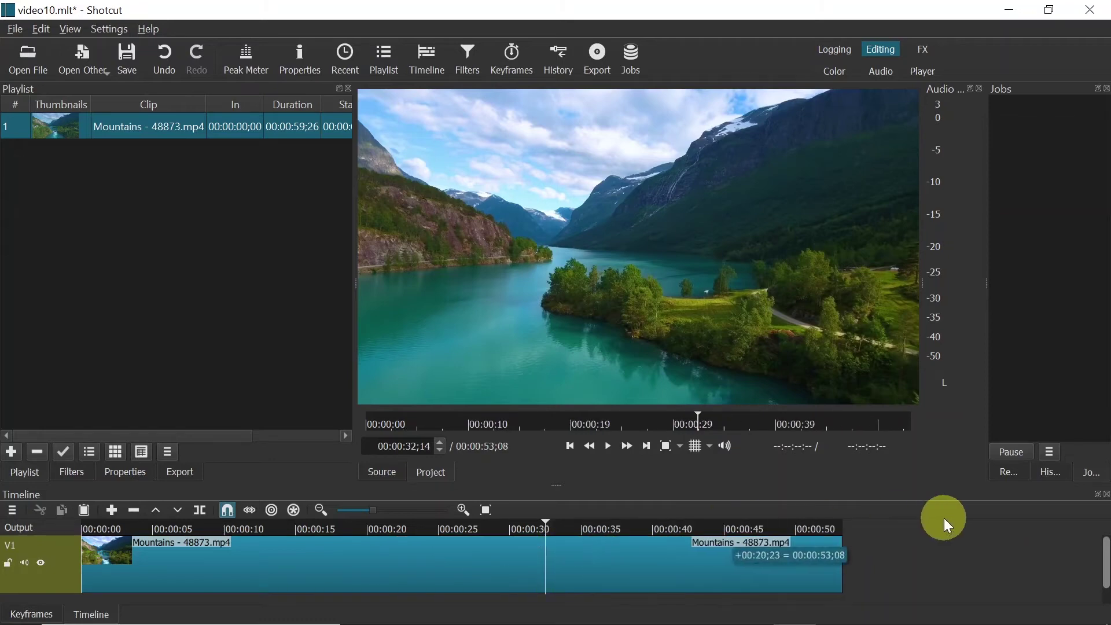
# Position the playhead at 00:00:46;26 and trim the clip's end to it.
pyautogui.click(804, 522)
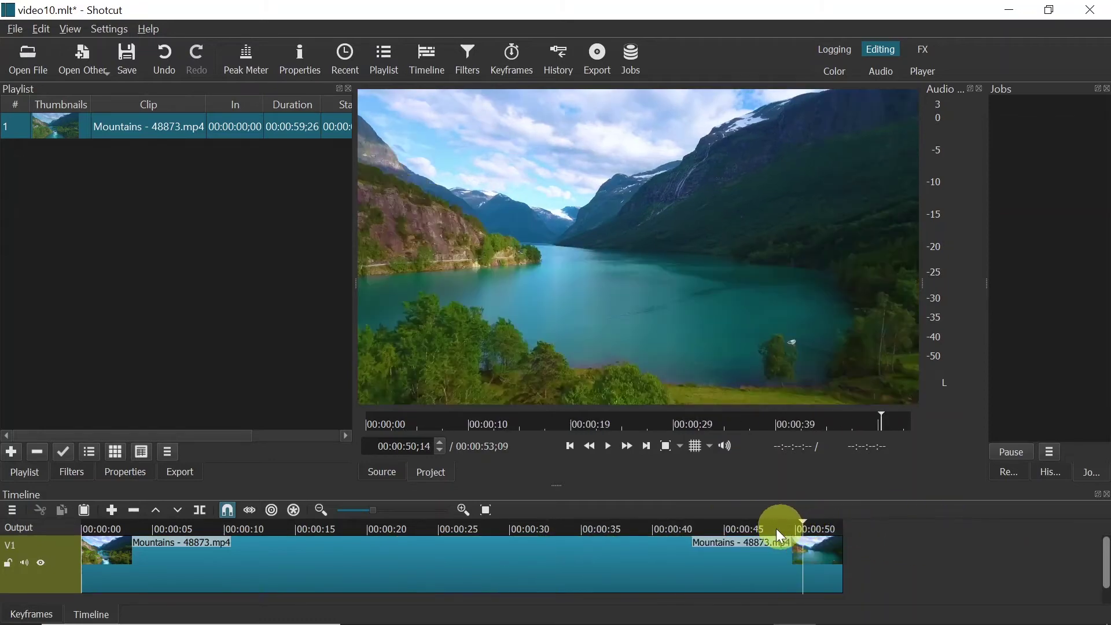
pyautogui.click(718, 527)
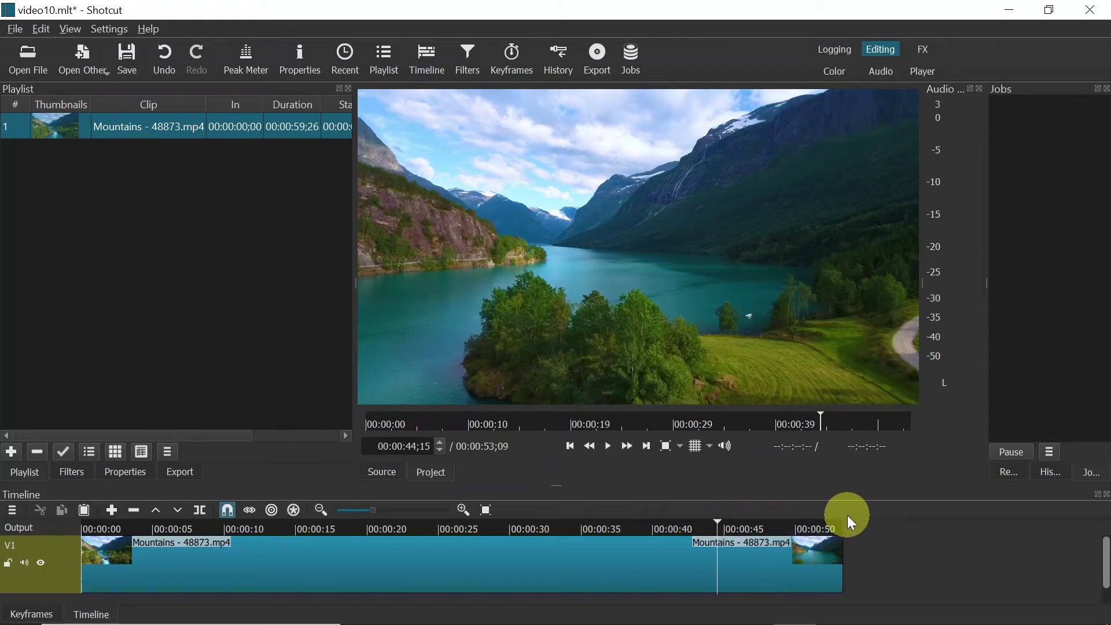
pyautogui.click(727, 523)
pyautogui.click(733, 525)
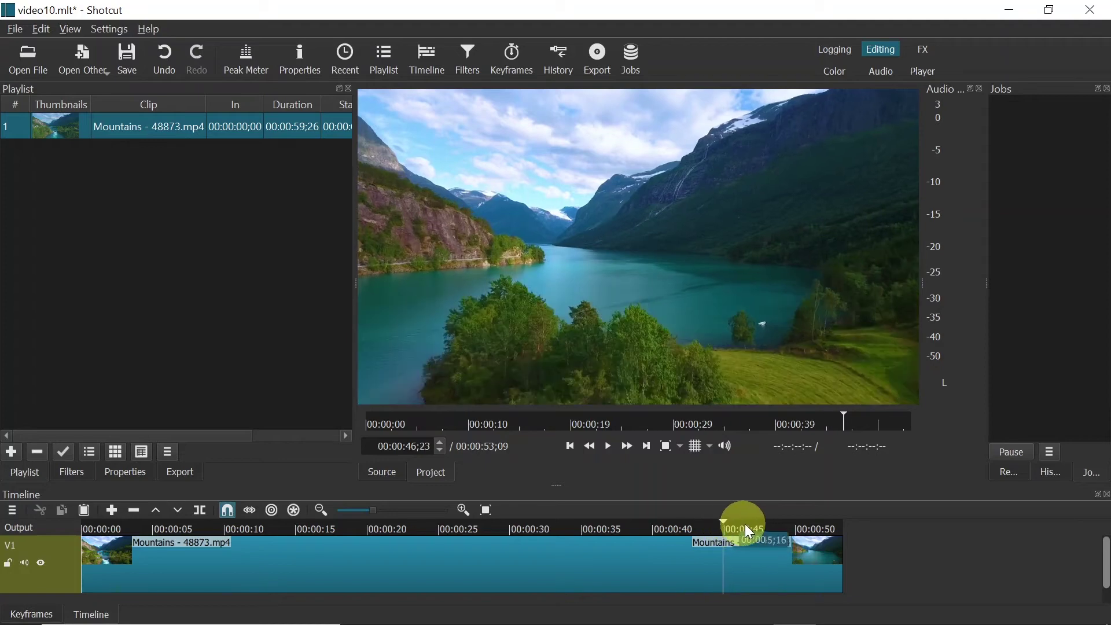
pyautogui.click(752, 523)
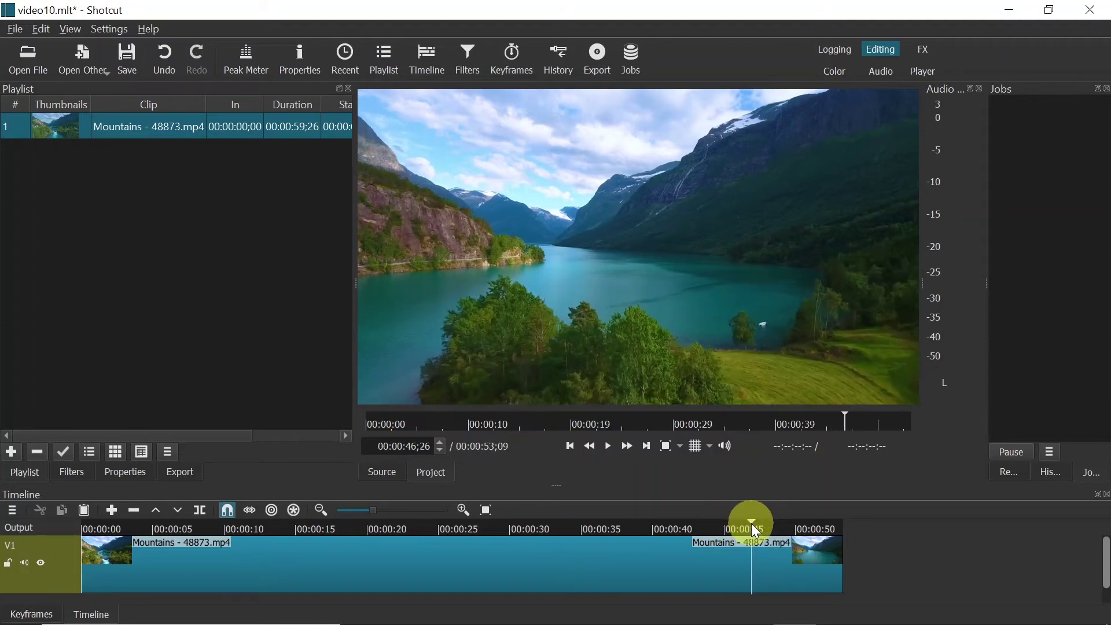
pyautogui.press(']')
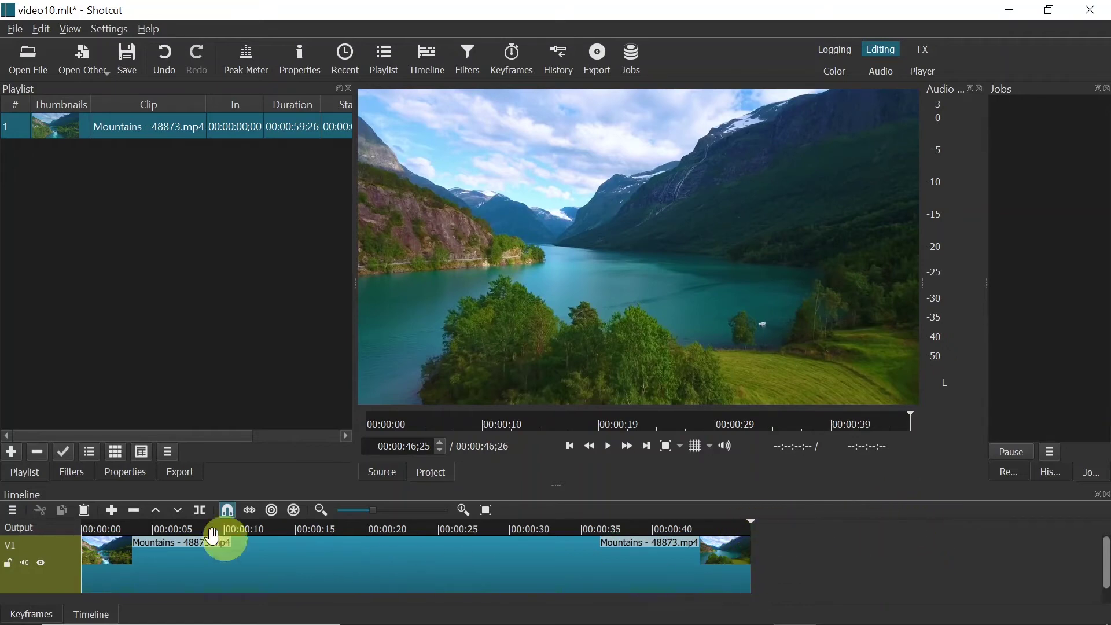
# Position the playhead at 00:00:11;00 and trim the clip's beginning to it.
pyautogui.click(160, 525)
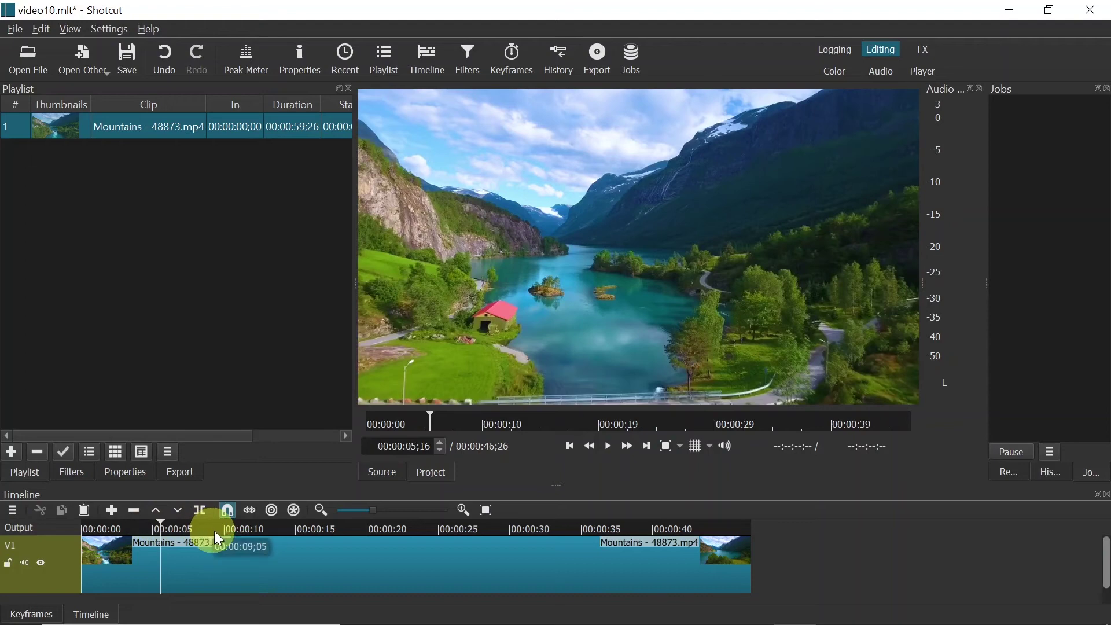
pyautogui.click(239, 526)
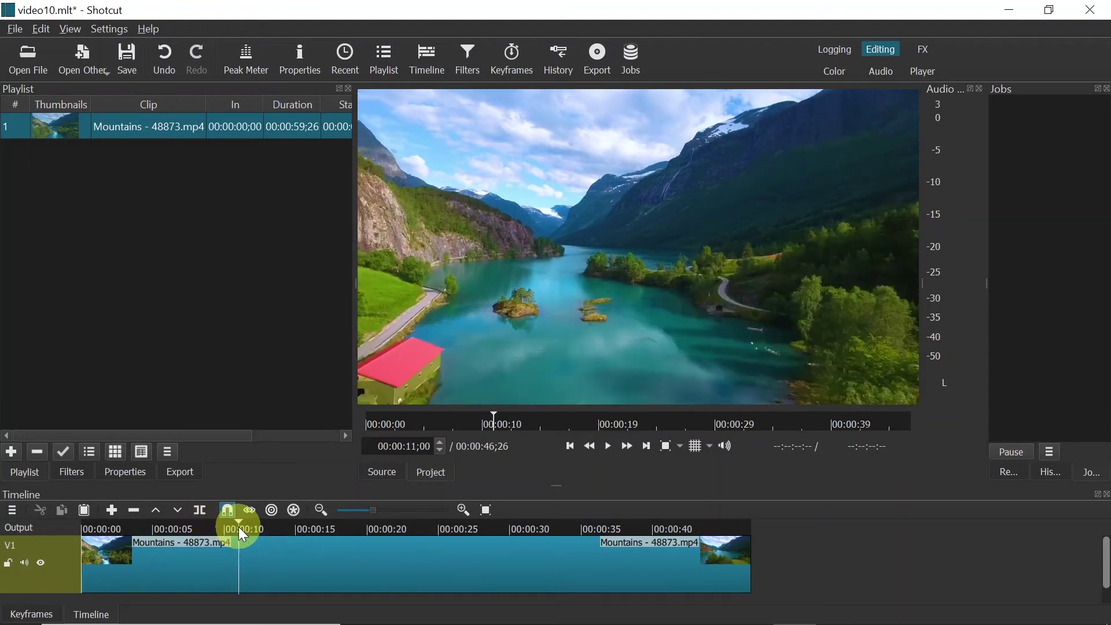
pyautogui.press('i')
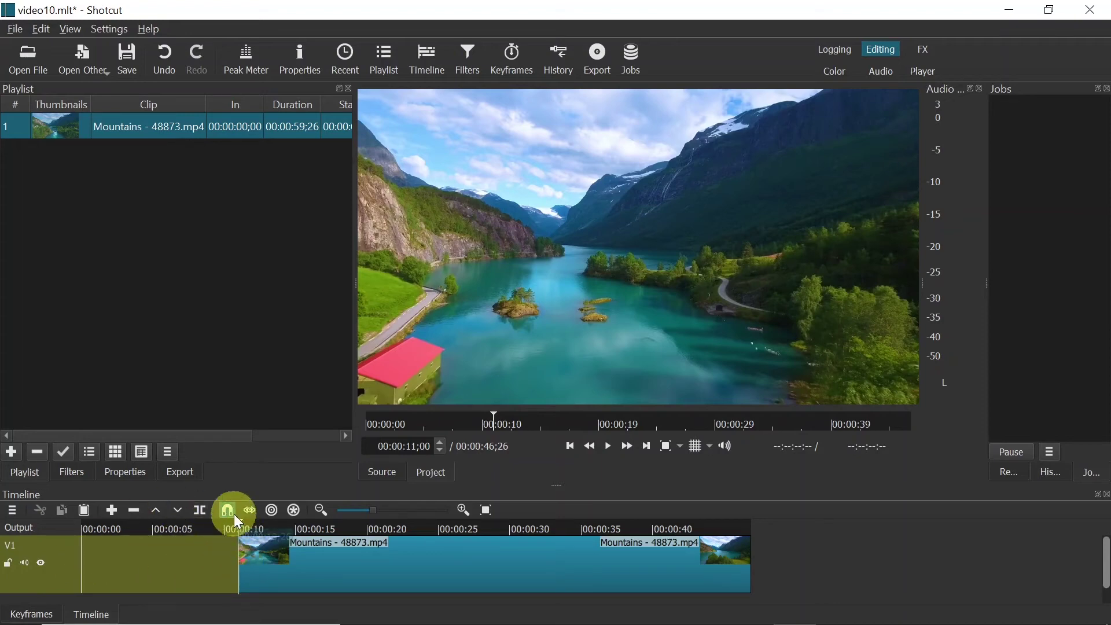
# Trim the clip's end to 00:00:42;27 and its beginning to 00:00:12;26 at the playhead.
pyautogui.moveTo(710, 521); pyautogui.dragTo(695, 527)
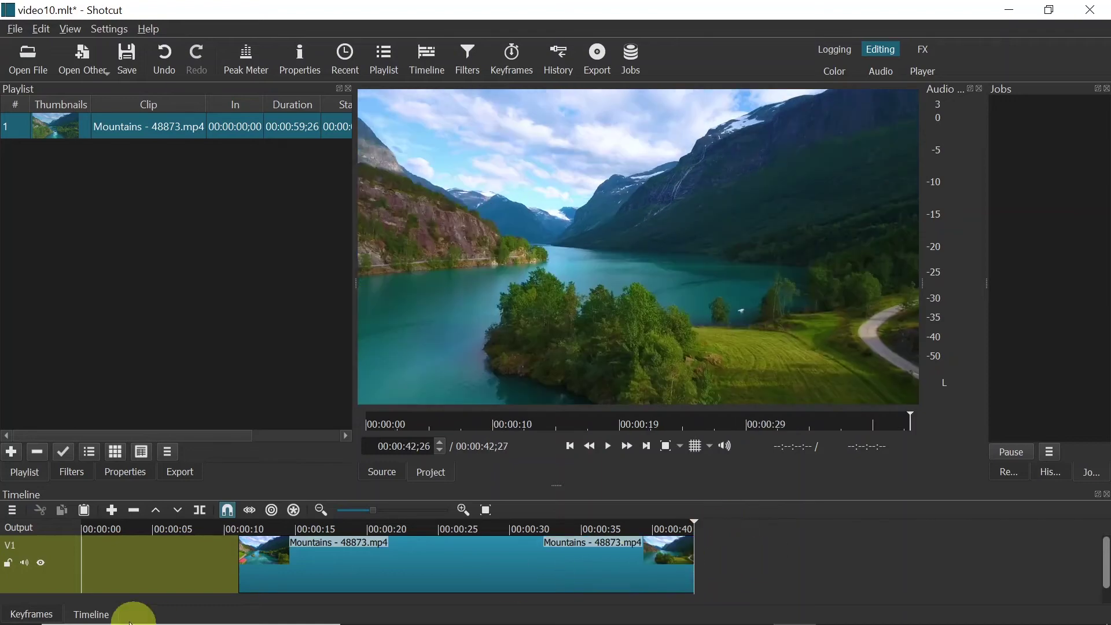
pyautogui.click(265, 529)
pyautogui.moveTo(258, 541); pyautogui.dragTo(278, 544)
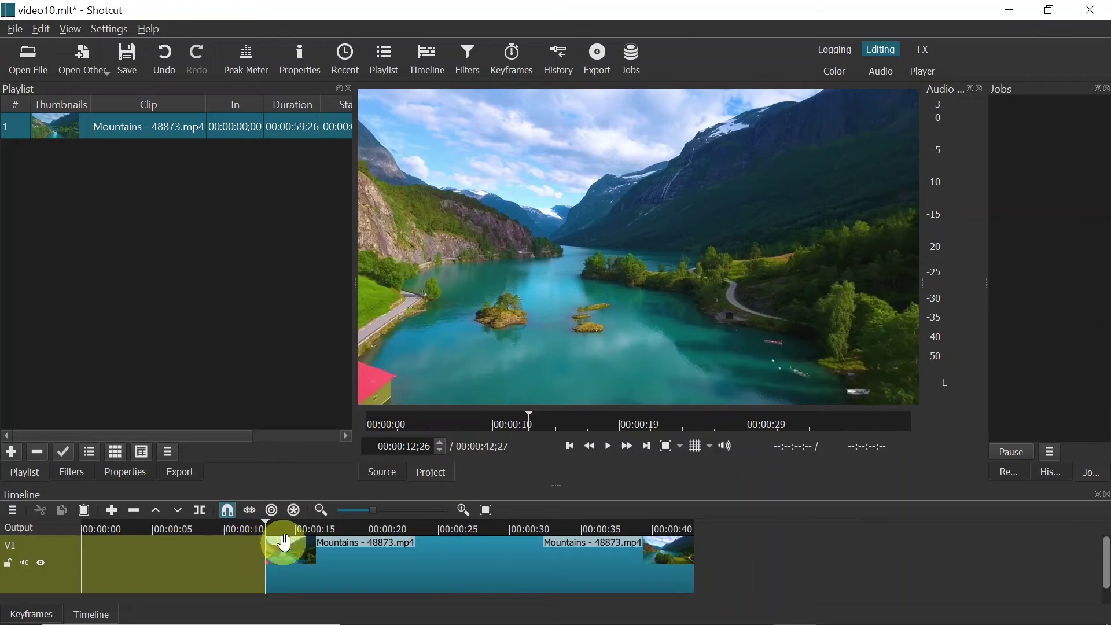
# Move the trimmed clip to the start of the timeline and remove everything after 00:00:12;26.
pyautogui.moveTo(380, 558); pyautogui.dragTo(20, 576)
pyautogui.moveTo(234, 560); pyautogui.dragTo(265, 550)
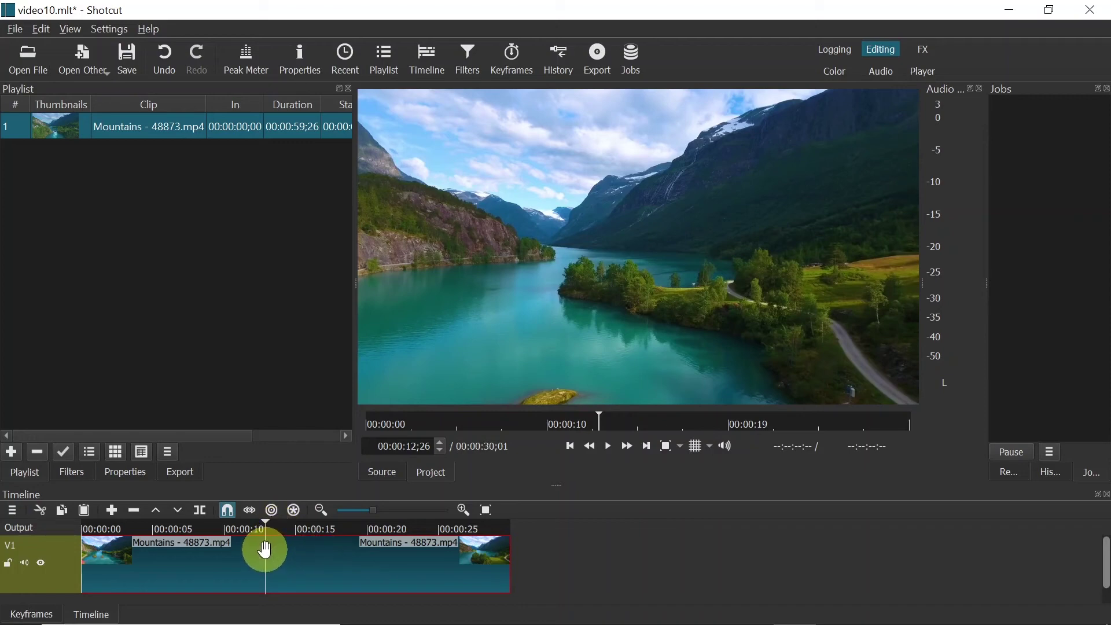
pyautogui.press('Delete')
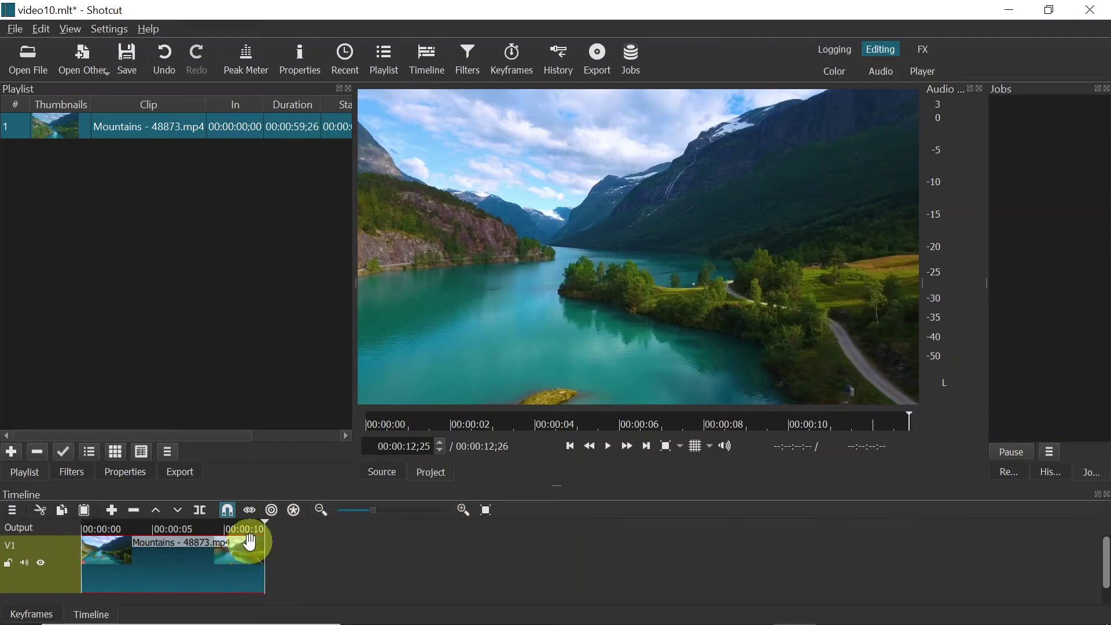
# Export the timeline with the H.264 Main Profile preset as video10 in mp4 format.
pyautogui.click(613, 52)
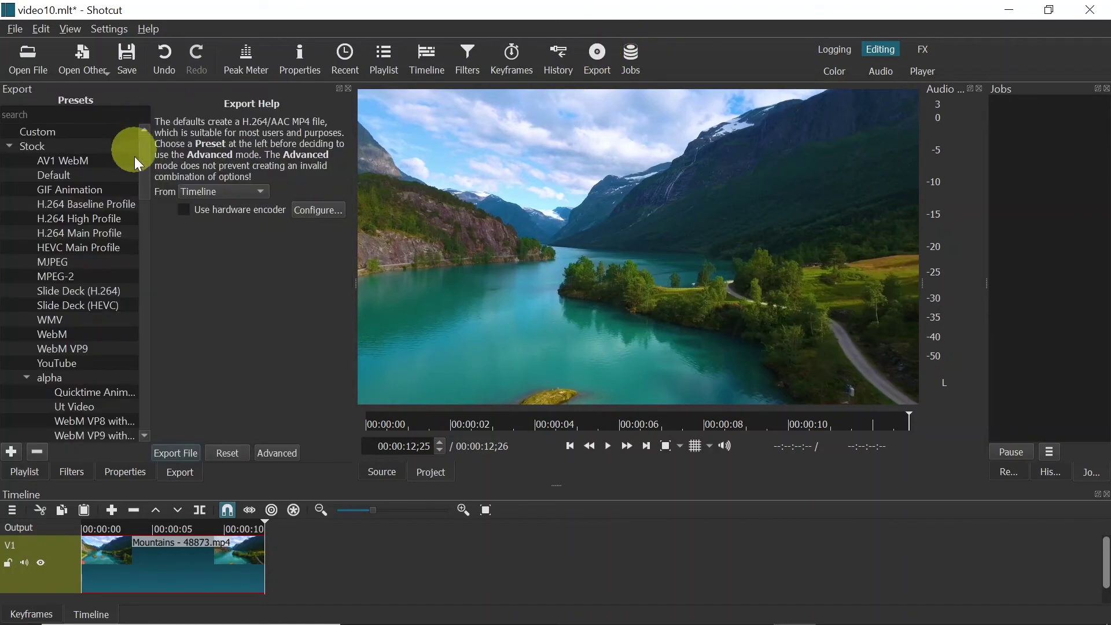
pyautogui.click(44, 233)
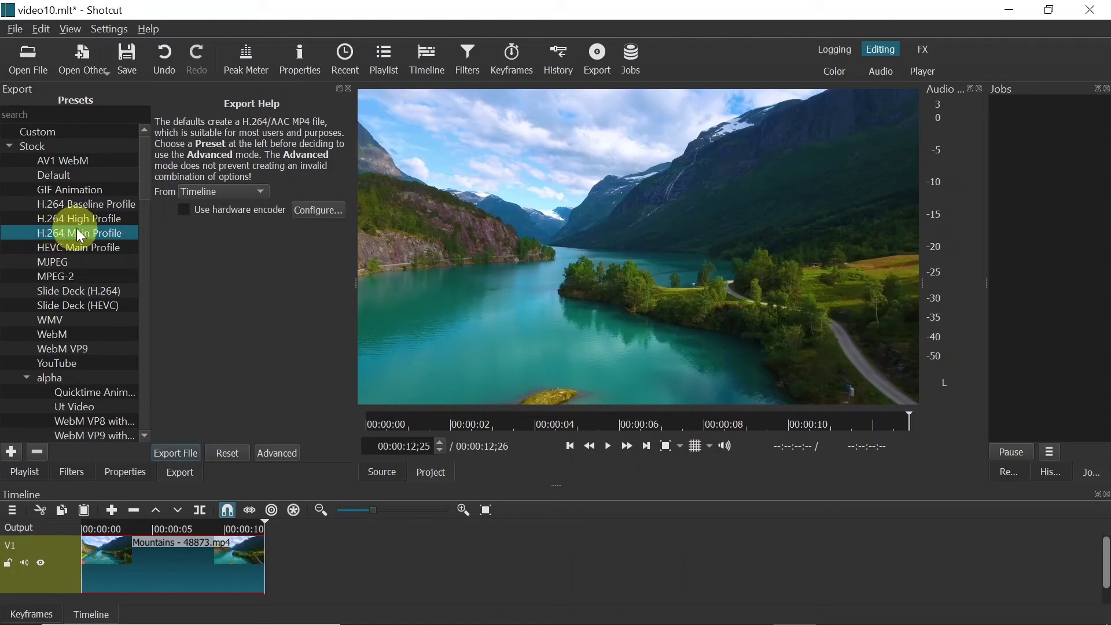
pyautogui.click(176, 451)
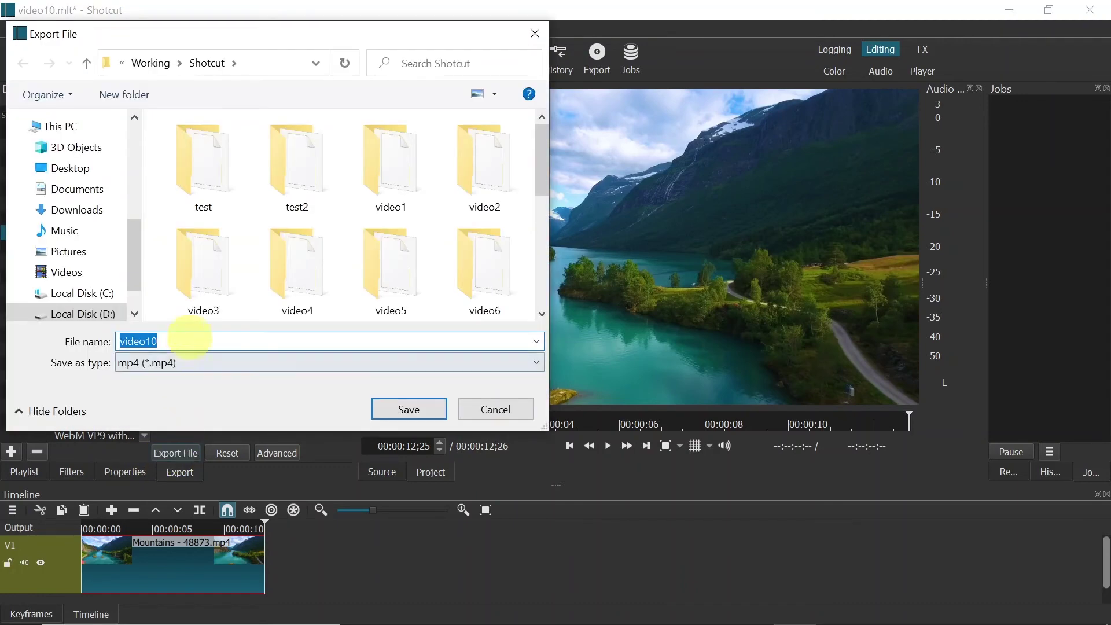
pyautogui.click(420, 415)
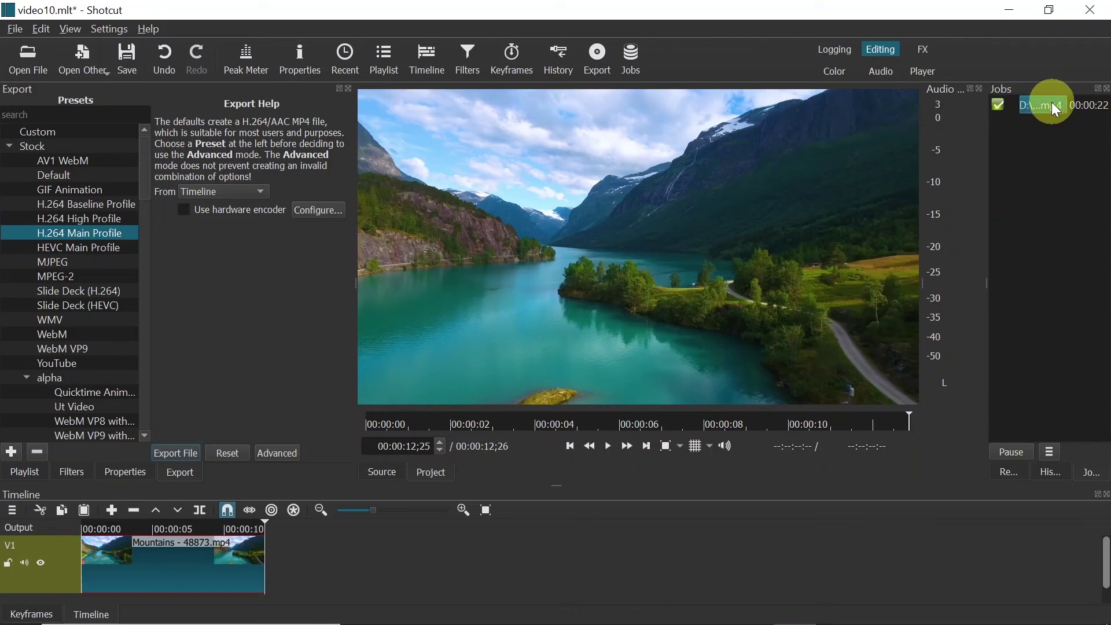
# Open the finished export job and play the exported video.
pyautogui.click(1070, 105)
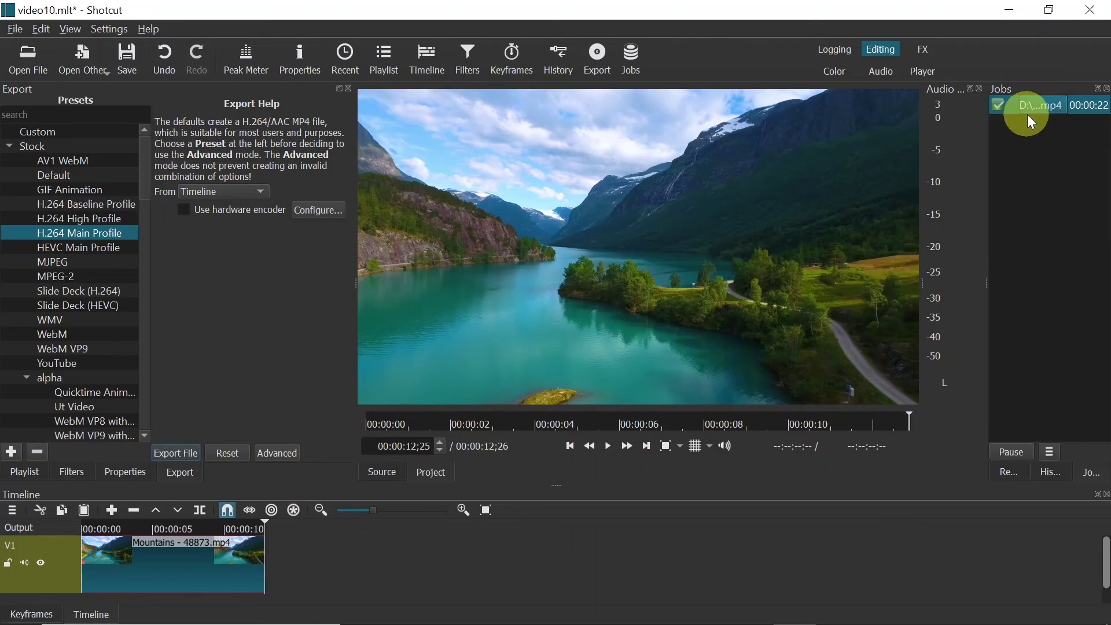
pyautogui.doubleClick(1040, 123)
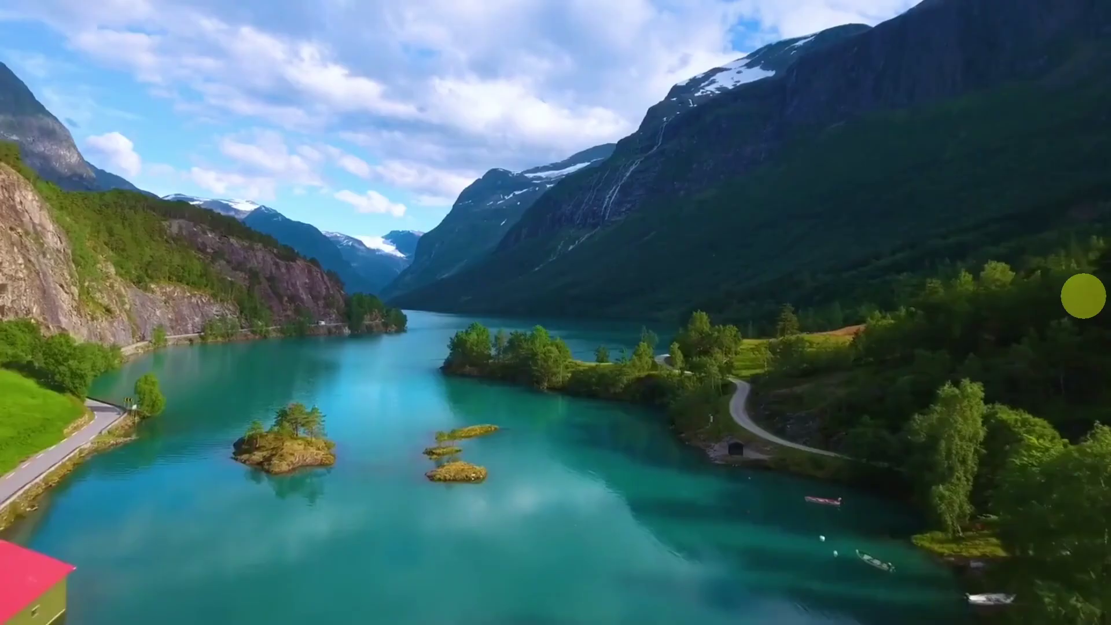
pyautogui.moveTo(801, 400)
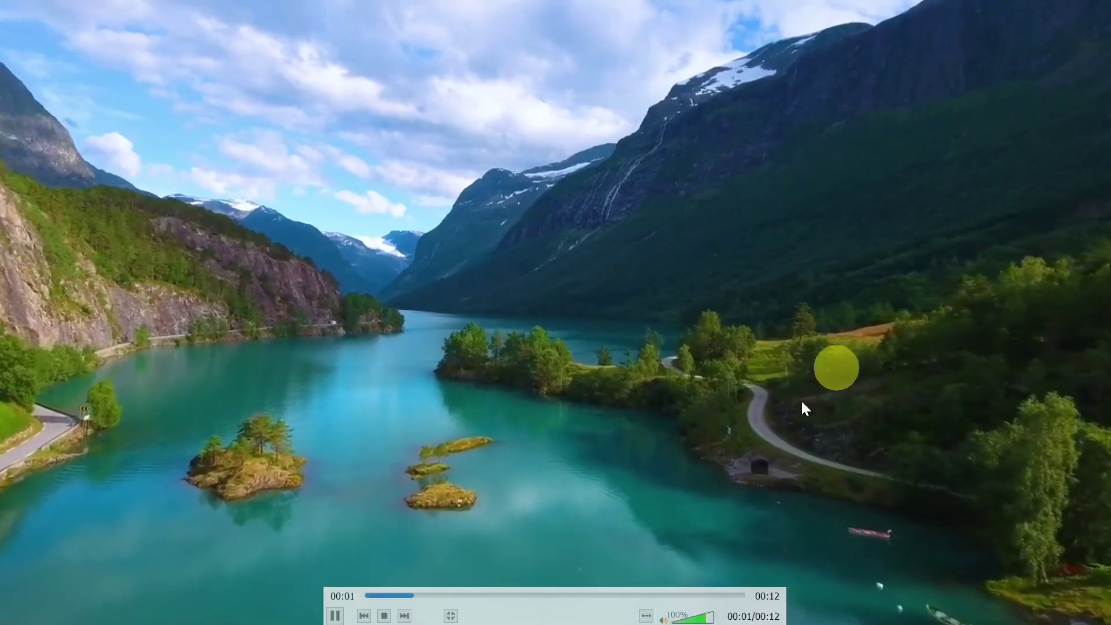